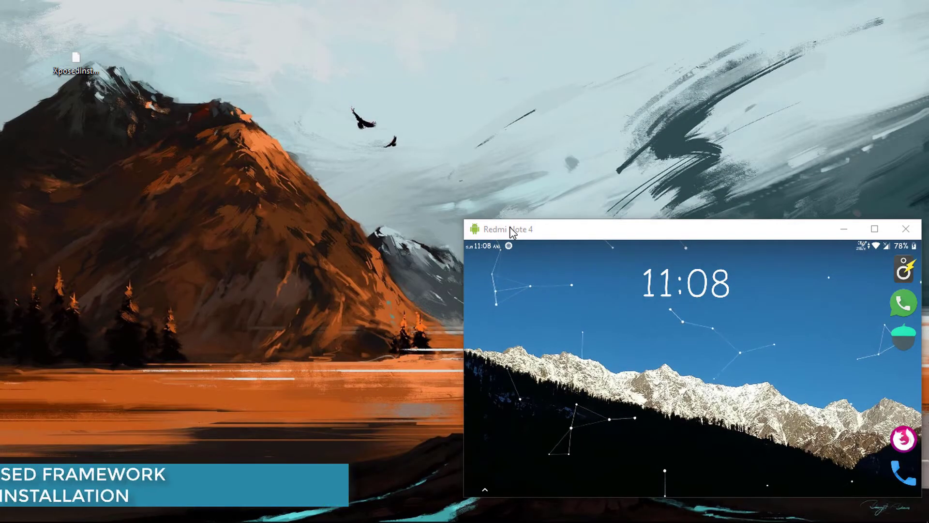
Save XposedInstaller_3.1.5.apk from the XDA Xposed thread and minimise Firefox to the desktop.
{"action": "left_click", "coordinate": [510, 227]}
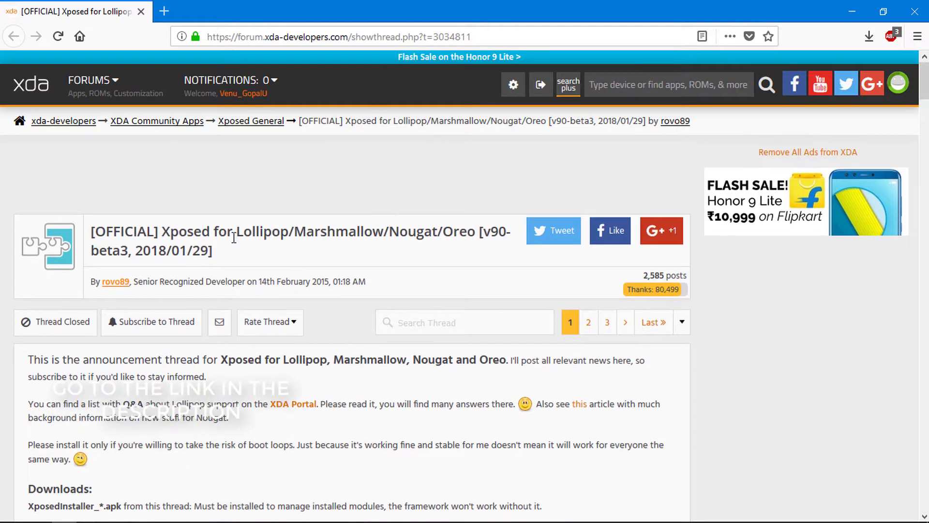
{"action": "scroll", "coordinate": [211, 237], "scroll_direction": "down", "scroll_amount": 2}
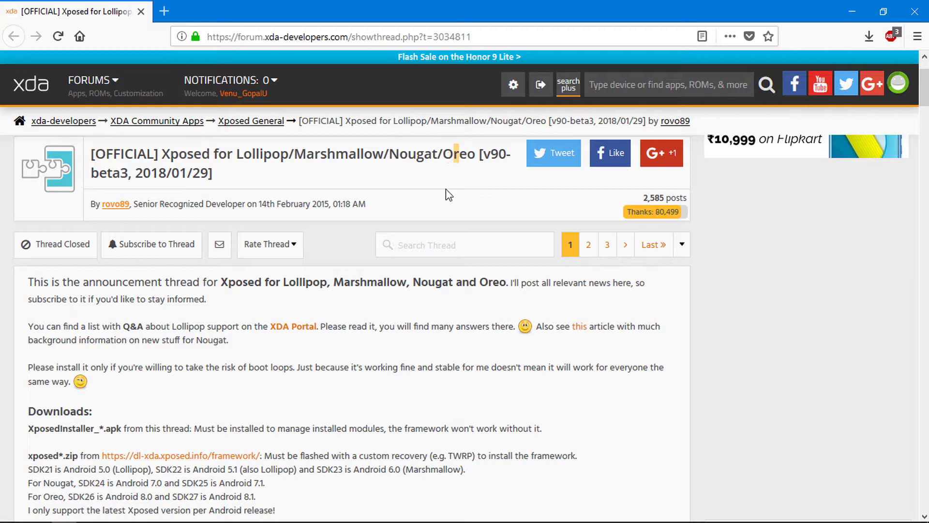
{"action": "scroll", "coordinate": [202, 354], "scroll_direction": "down", "scroll_amount": 2}
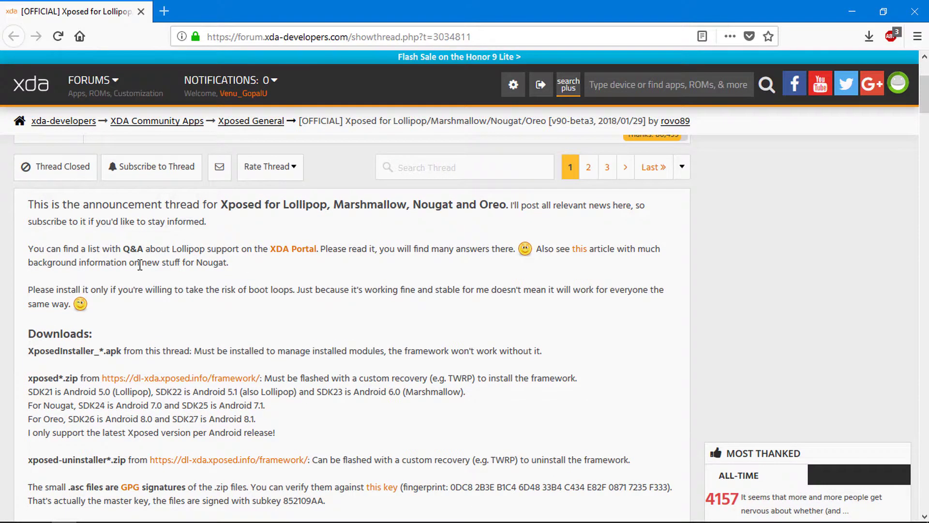
{"action": "scroll", "coordinate": [140, 265], "scroll_direction": "down", "scroll_amount": 2}
{"action": "scroll", "coordinate": [140, 266], "scroll_direction": "down", "scroll_amount": 2}
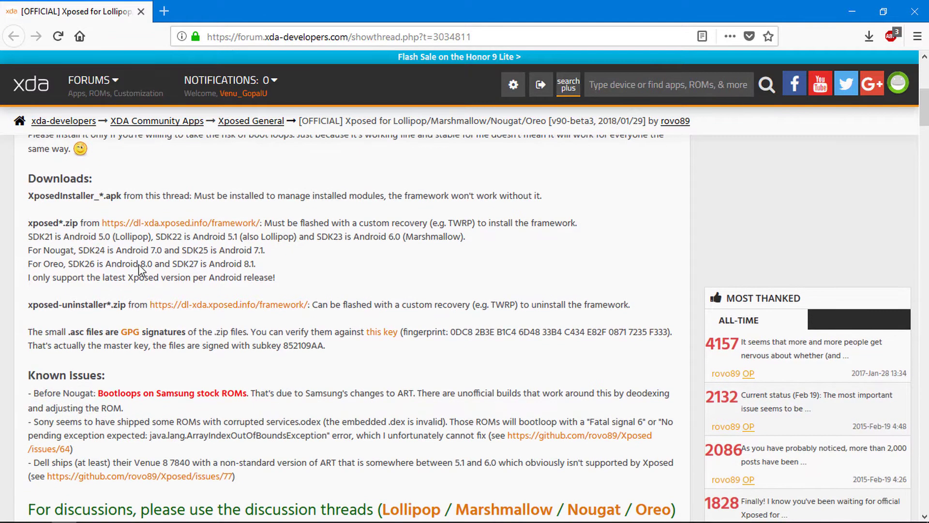
{"action": "scroll", "coordinate": [139, 267], "scroll_direction": "down", "scroll_amount": 2}
{"action": "scroll", "coordinate": [140, 266], "scroll_direction": "down", "scroll_amount": 2}
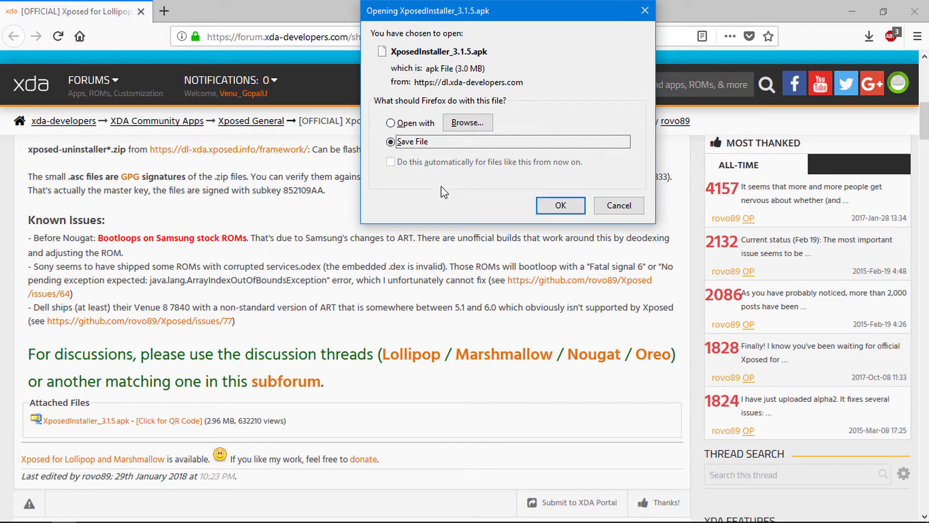
{"action": "left_click", "coordinate": [561, 207]}
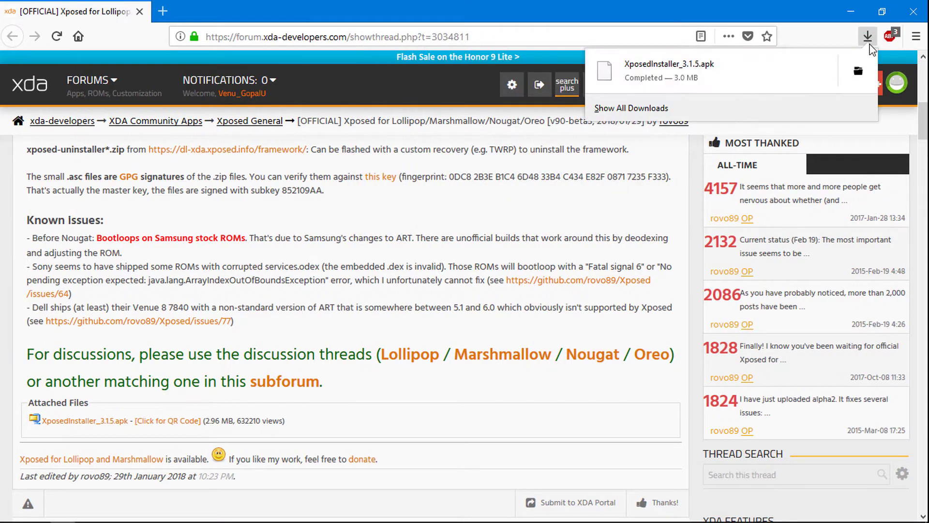
{"action": "left_click", "coordinate": [849, 13]}
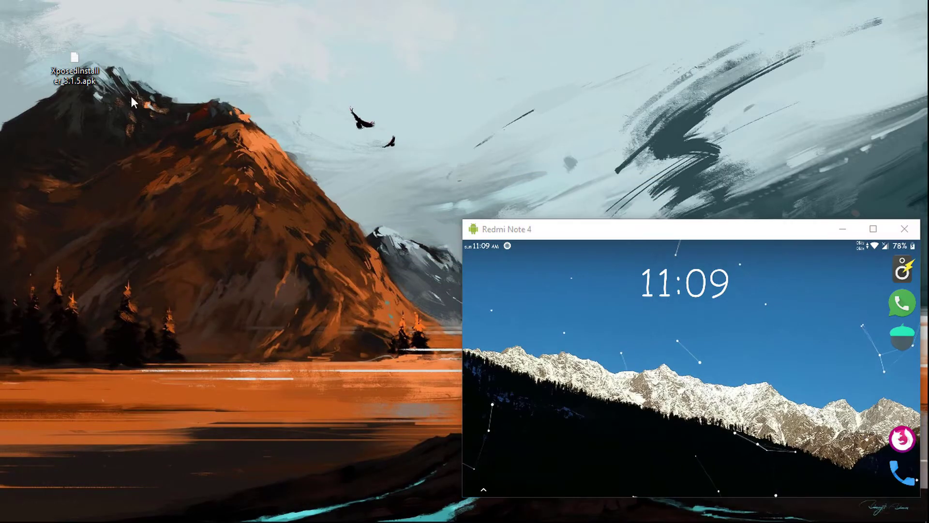
Browse in File Explorer to Redmi Note 4 > Internal shared storage > Xposed.
{"action": "key", "text": "super+e"}
{"action": "double_click", "coordinate": [197, 119]}
{"action": "double_click", "coordinate": [218, 73]}
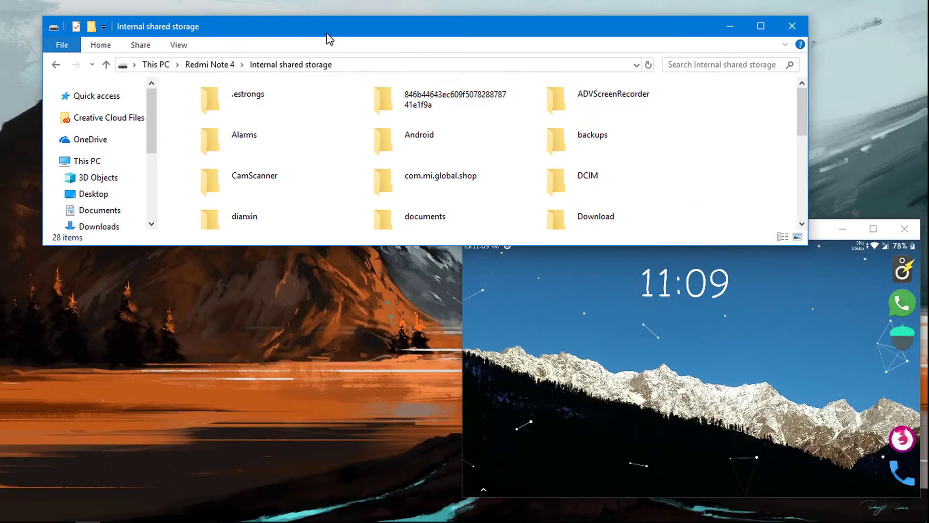
{"action": "left_click_drag", "start_coordinate": [280, 16], "coordinate": [345, 33]}
{"action": "scroll", "coordinate": [446, 180], "scroll_direction": "down", "scroll_amount": 5}
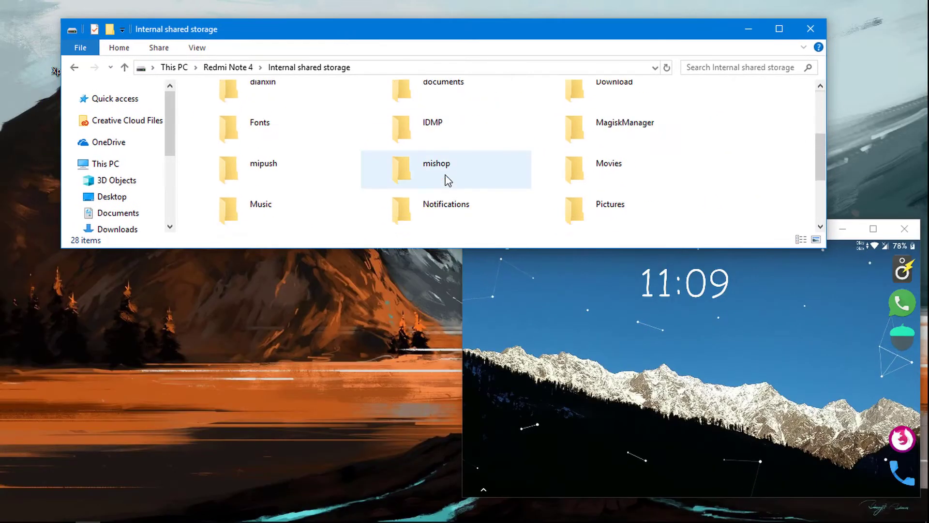
{"action": "double_click", "coordinate": [587, 178]}
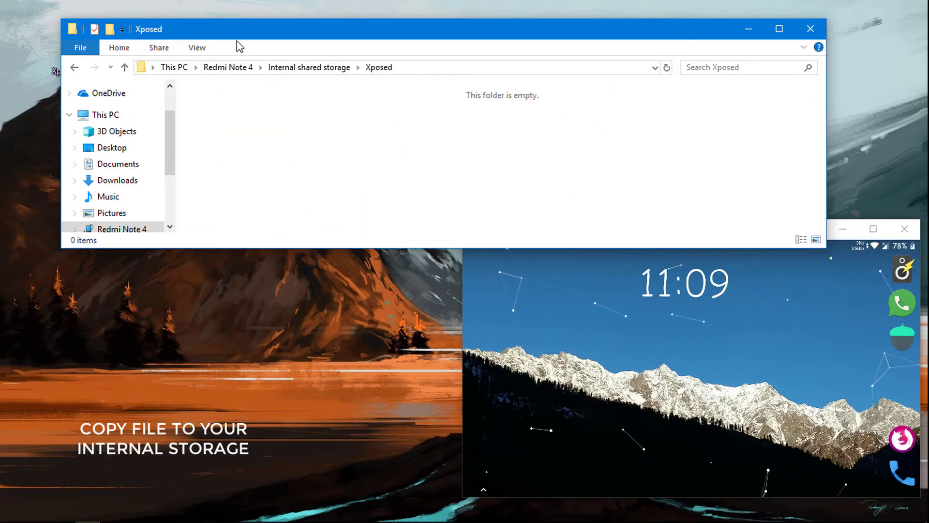
{"action": "left_click_drag", "start_coordinate": [244, 40], "coordinate": [323, 42]}
Copy the desktop XposedInstaller_3.1.5.apk and paste it into the Xposed folder.
{"action": "right_click", "coordinate": [75, 65]}
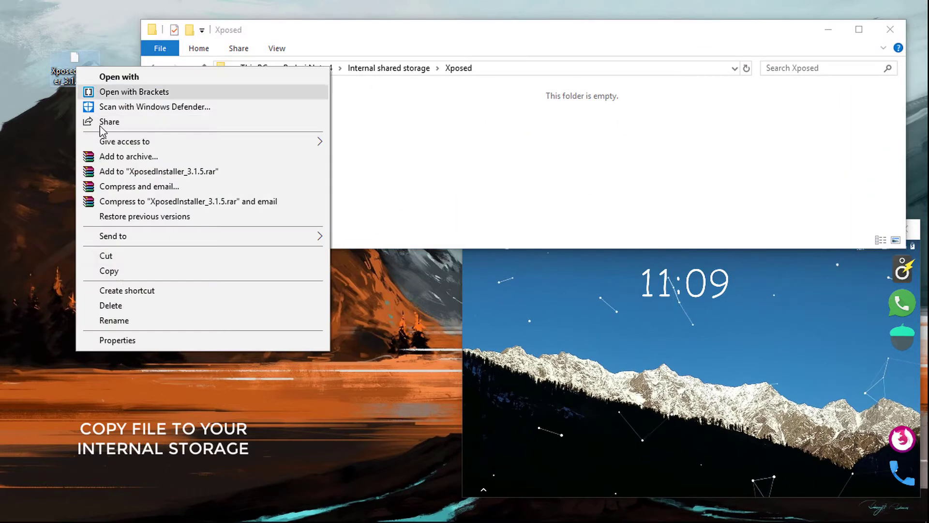
{"action": "left_click", "coordinate": [116, 271]}
{"action": "key", "text": "ctrl+v"}
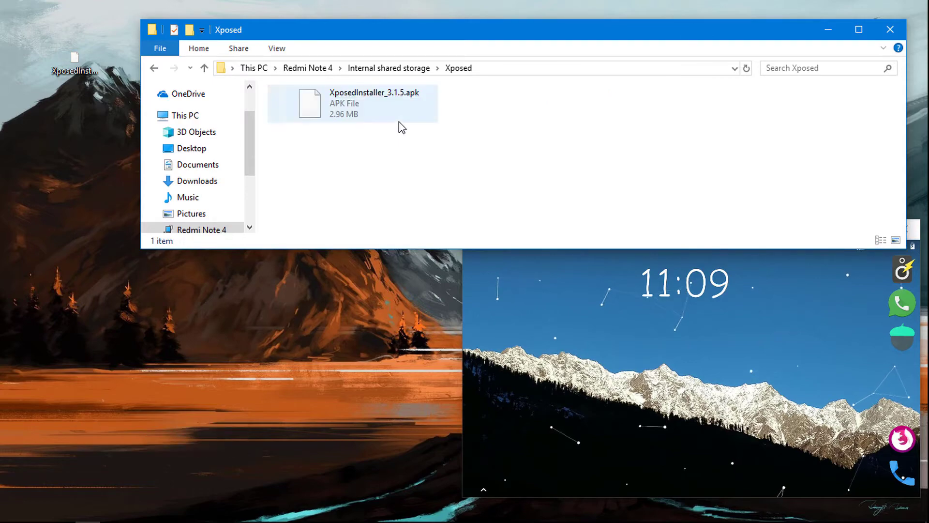
{"action": "left_click", "coordinate": [418, 107]}
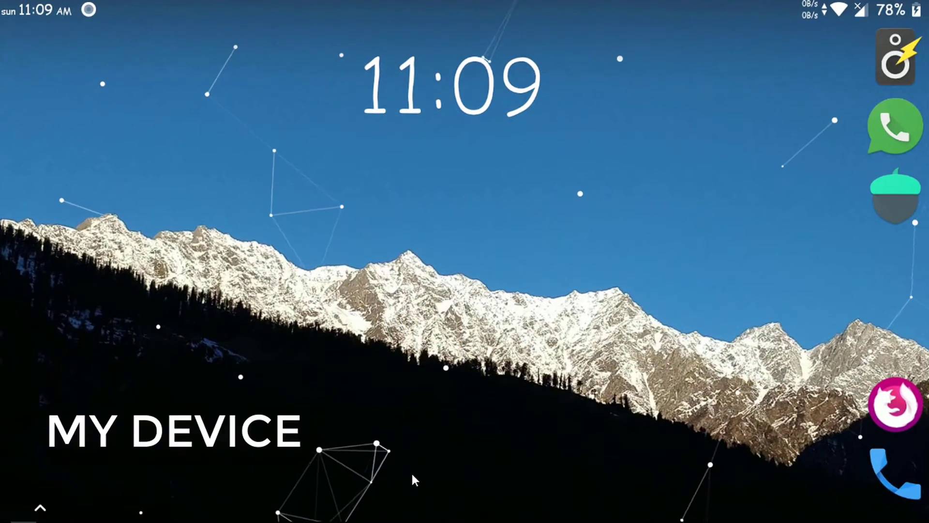
Launch ES File Explorer and navigate local storage to the Xposed folder.
{"action": "left_click_drag", "start_coordinate": [422, 354], "coordinate": [411, 114]}
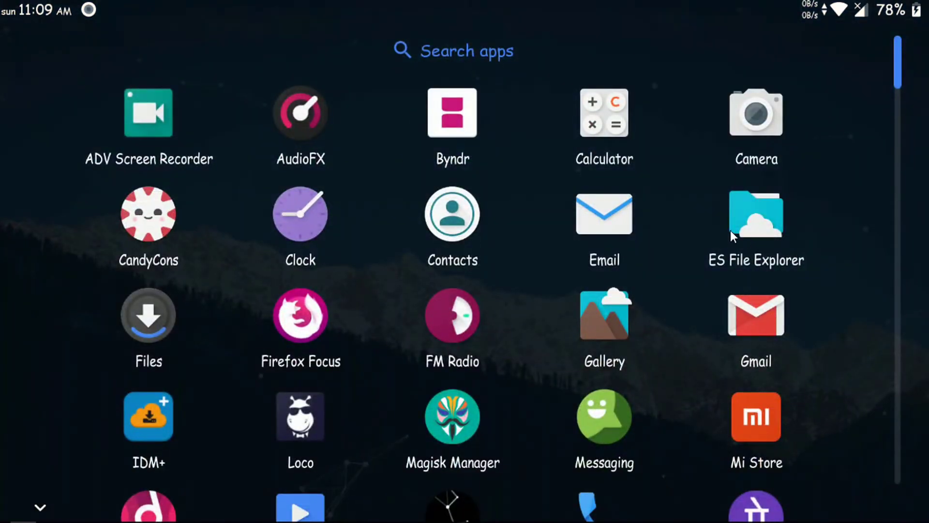
{"action": "left_click", "coordinate": [757, 219]}
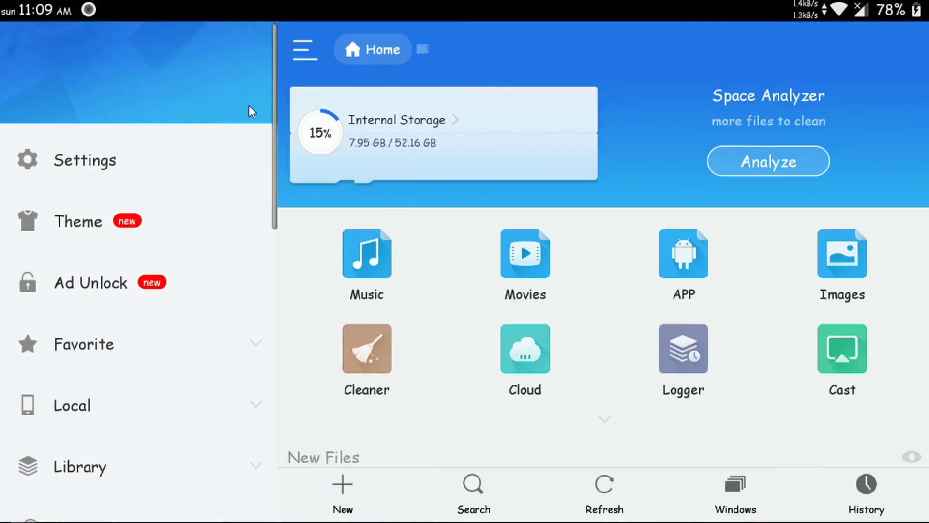
{"action": "left_click", "coordinate": [425, 121]}
{"action": "scroll", "coordinate": [661, 253], "scroll_direction": "down", "scroll_amount": 1}
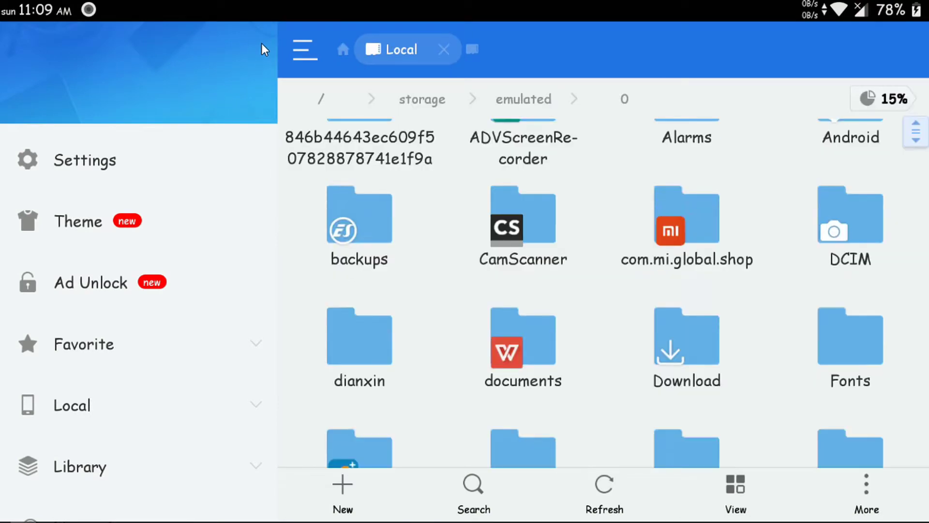
{"action": "left_click", "coordinate": [305, 49]}
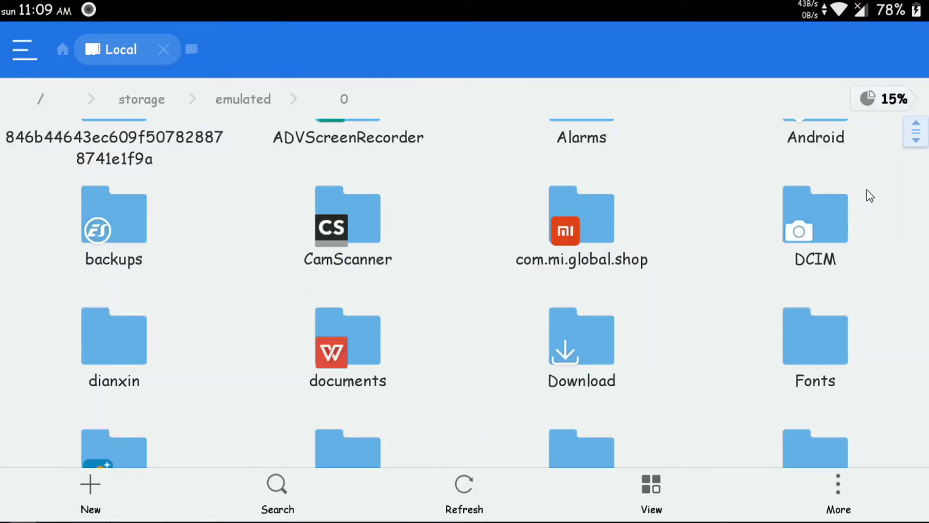
{"action": "left_click_drag", "start_coordinate": [916, 142], "coordinate": [908, 442]}
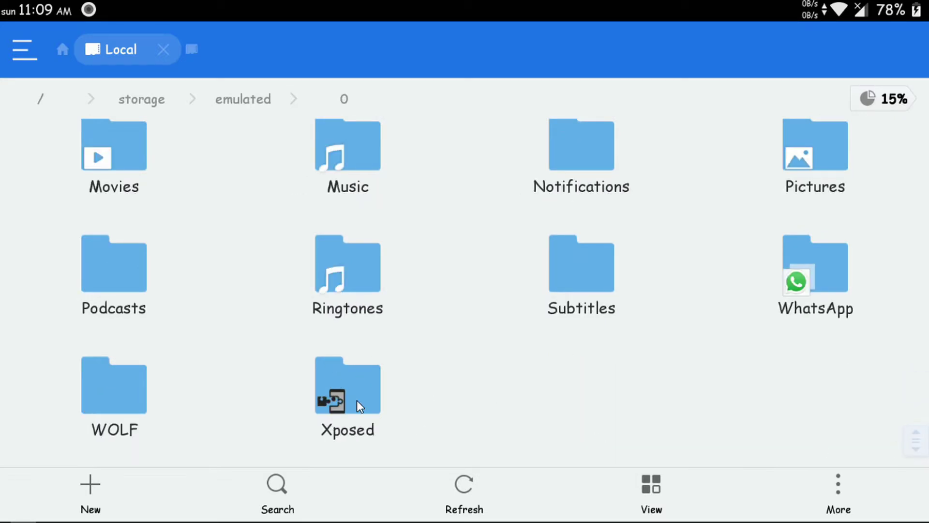
{"action": "left_click", "coordinate": [357, 406]}
Install Xposed Installer from the apk and launch it once installed.
{"action": "left_click", "coordinate": [129, 157]}
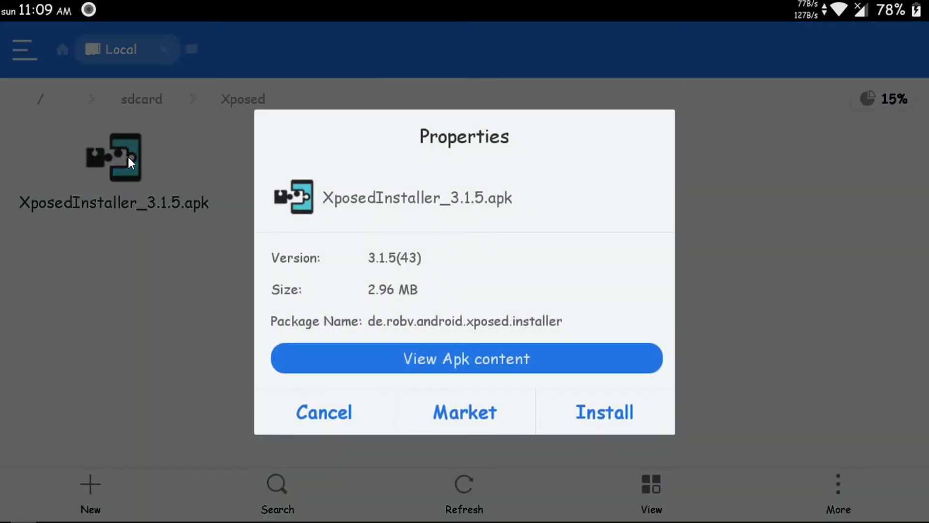
{"action": "left_click", "coordinate": [585, 415]}
{"action": "left_click", "coordinate": [864, 493]}
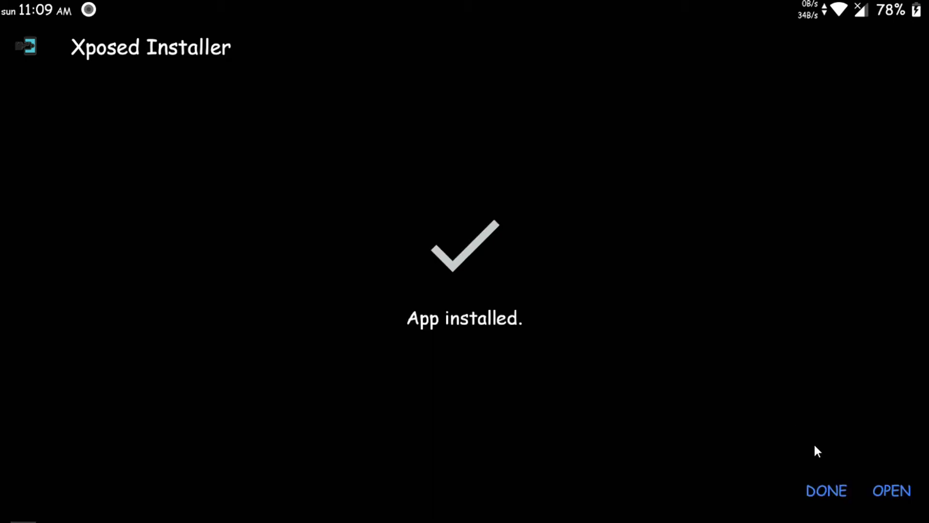
{"action": "left_click", "coordinate": [897, 488]}
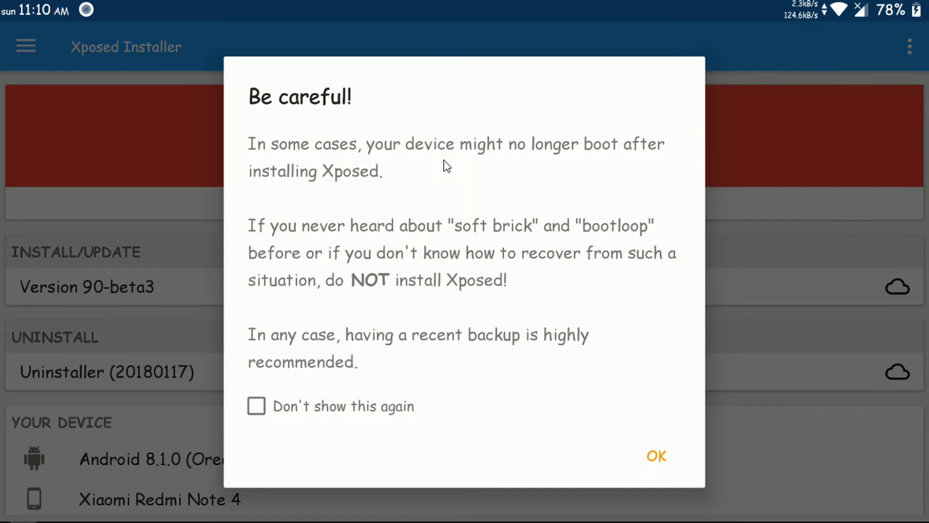
Tick 'Don't show this again' and dismiss the boot-risk warning.
{"action": "left_click", "coordinate": [261, 407]}
{"action": "left_click", "coordinate": [654, 452]}
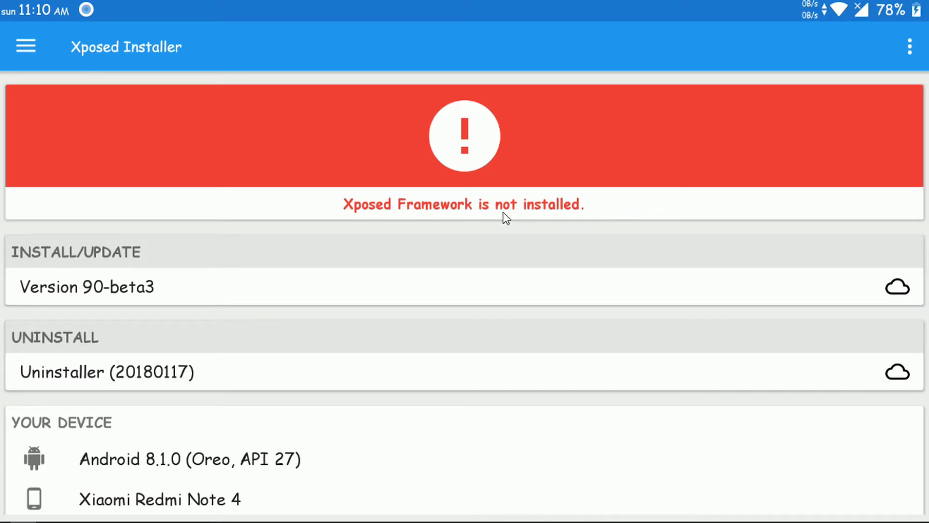
{"action": "scroll", "coordinate": [503, 212], "scroll_direction": "down", "scroll_amount": 2}
{"action": "scroll", "coordinate": [105, 383], "scroll_direction": "down", "scroll_amount": 1}
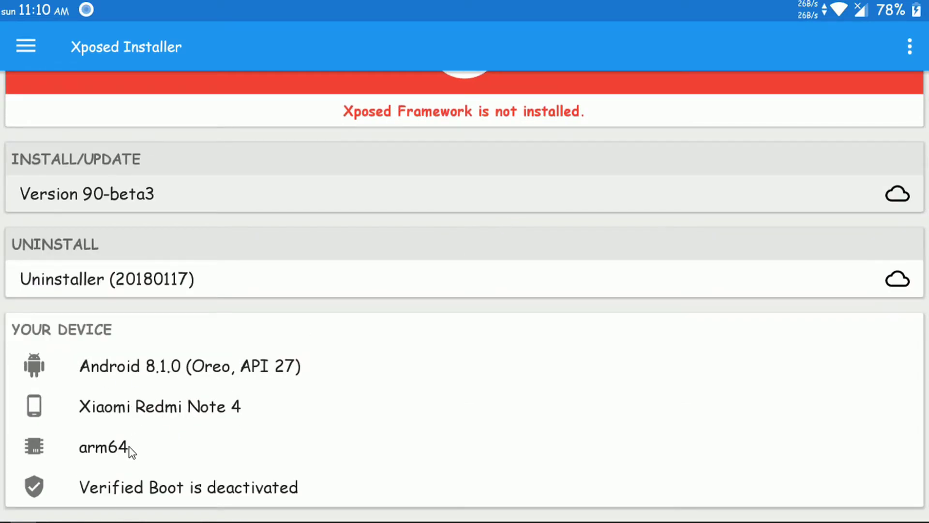
{"action": "scroll", "coordinate": [130, 451], "scroll_direction": "up", "scroll_amount": 2}
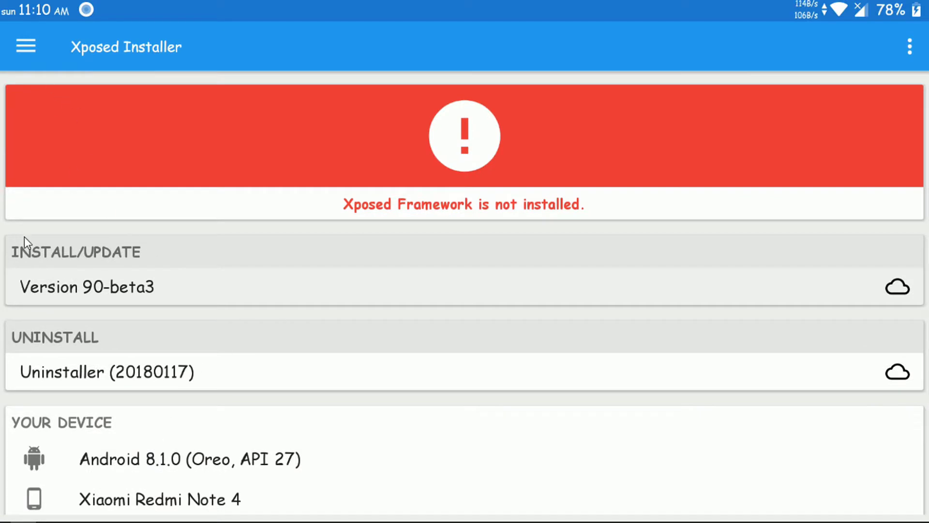
Choose direct Install for framework version 90-beta3 and maximise the phone mirror window.
{"action": "left_click", "coordinate": [55, 292]}
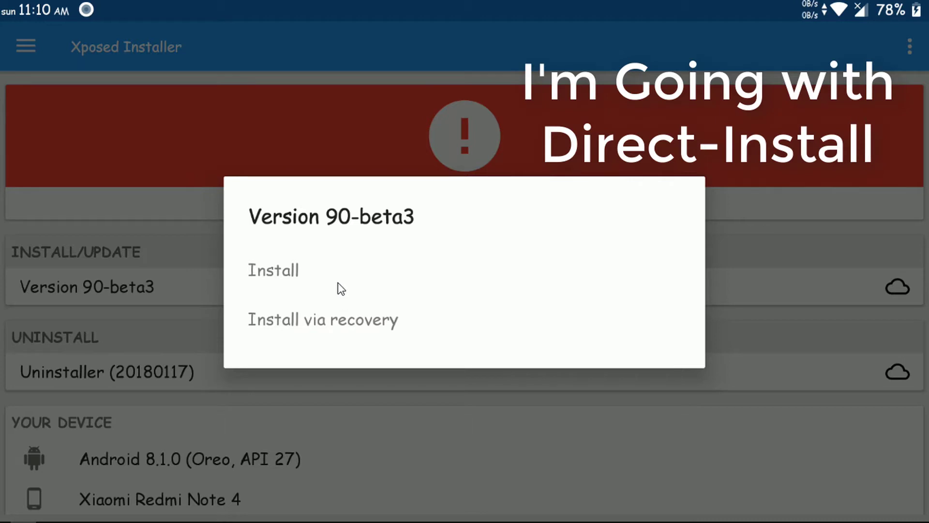
{"action": "left_click", "coordinate": [339, 279]}
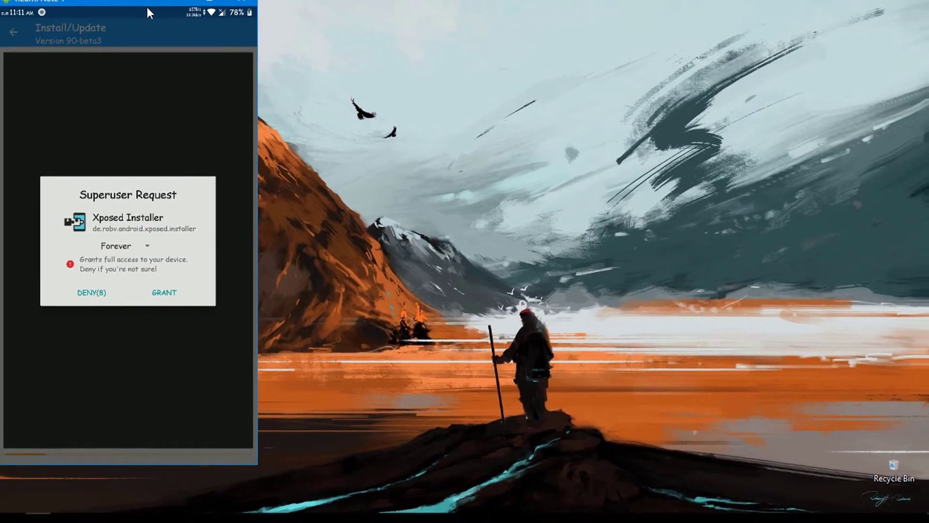
{"action": "left_click_drag", "start_coordinate": [146, 4], "coordinate": [379, 25]}
{"action": "double_click", "coordinate": [379, 25]}
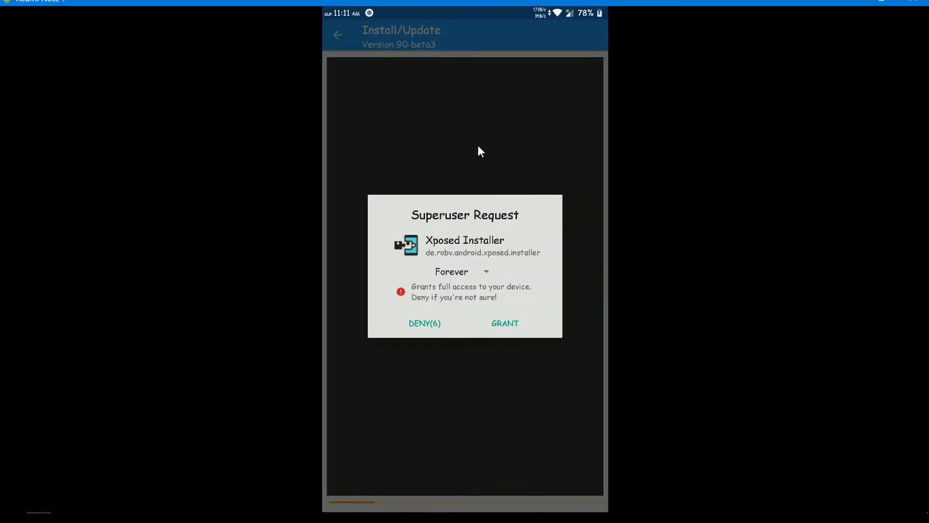
Grant Xposed Installer superuser access and reboot the phone to activate the framework.
{"action": "left_click", "coordinate": [504, 322]}
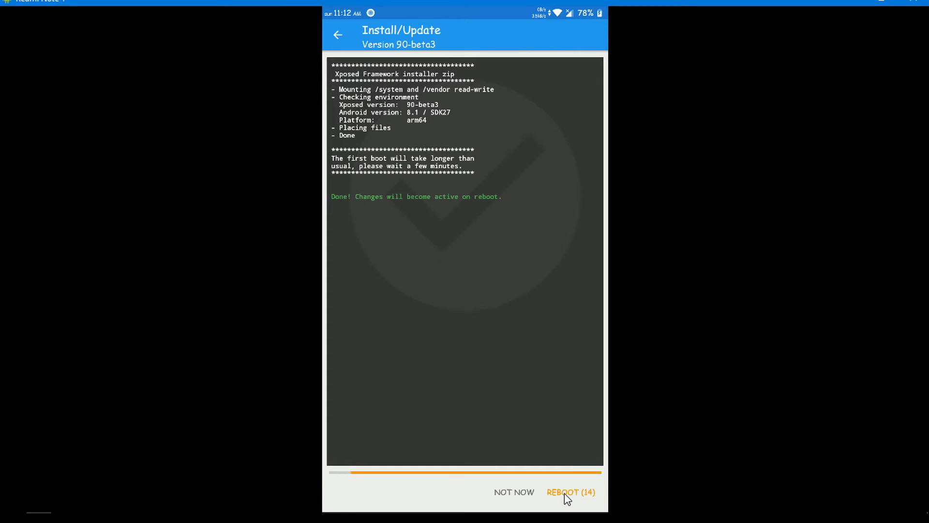
{"action": "left_click", "coordinate": [564, 494]}
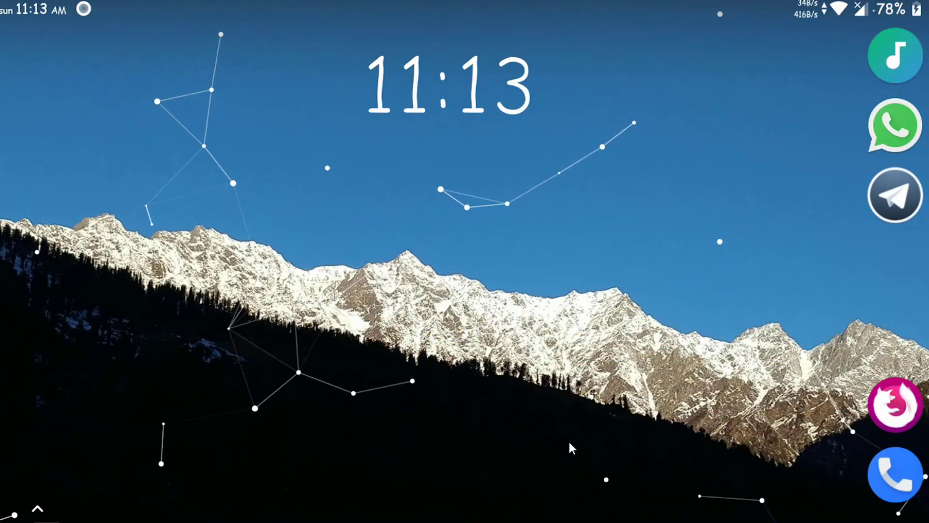
Swipe up the app drawer and launch Xposed Installer.
{"action": "left_click_drag", "start_coordinate": [571, 444], "coordinate": [566, 80]}
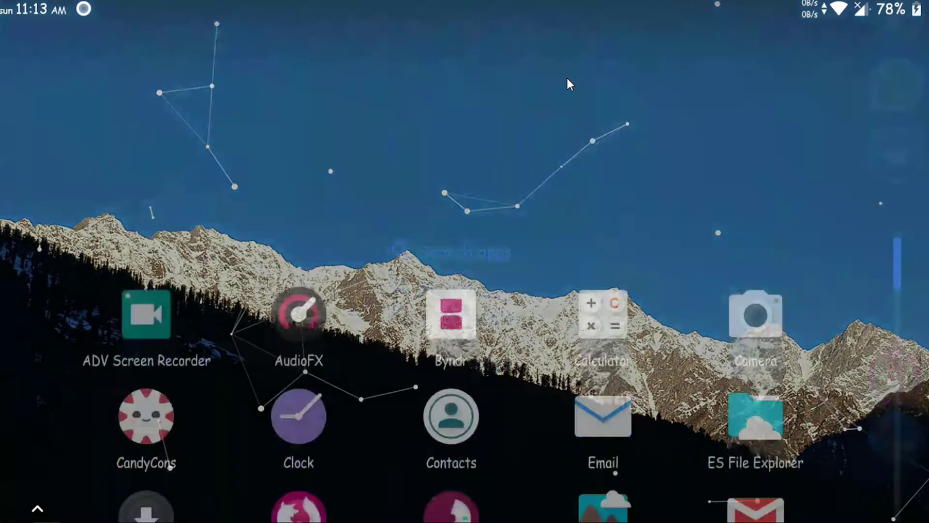
{"action": "mouse_move", "coordinate": [894, 65]}
{"action": "left_mouse_down"}
{"action": "mouse_move", "coordinate": [870, 312]}
{"action": "mouse_move", "coordinate": [872, 483]}
{"action": "left_mouse_up"}
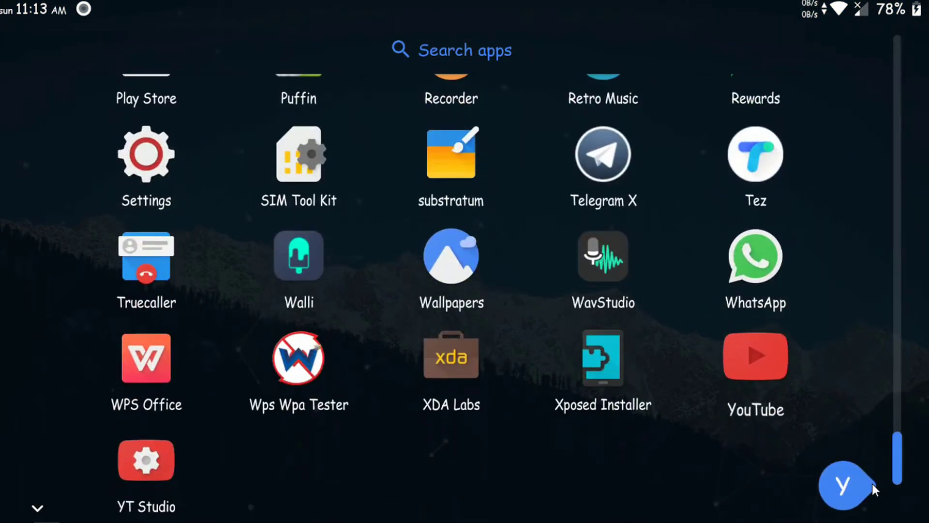
{"action": "left_click", "coordinate": [613, 356]}
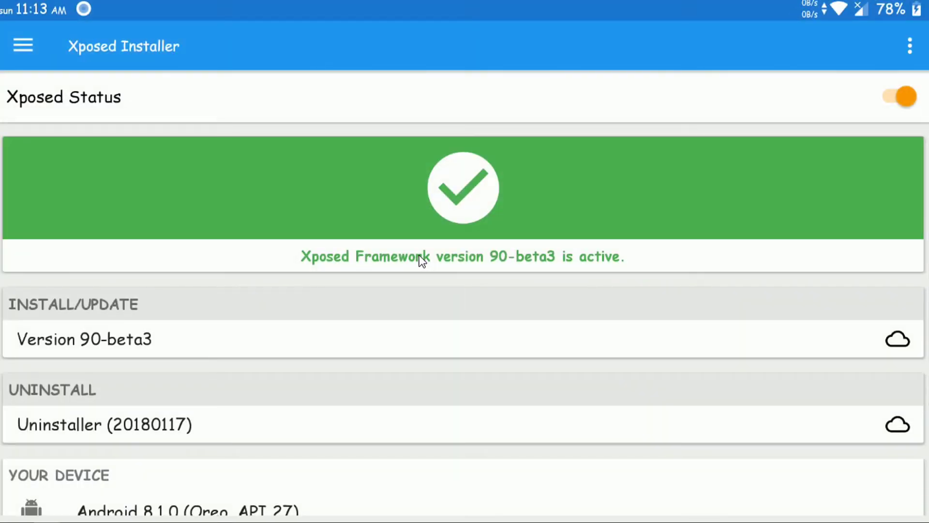
Search the Download section for 'xstana' and open the xStana module's details page.
{"action": "left_click", "coordinate": [15, 46]}
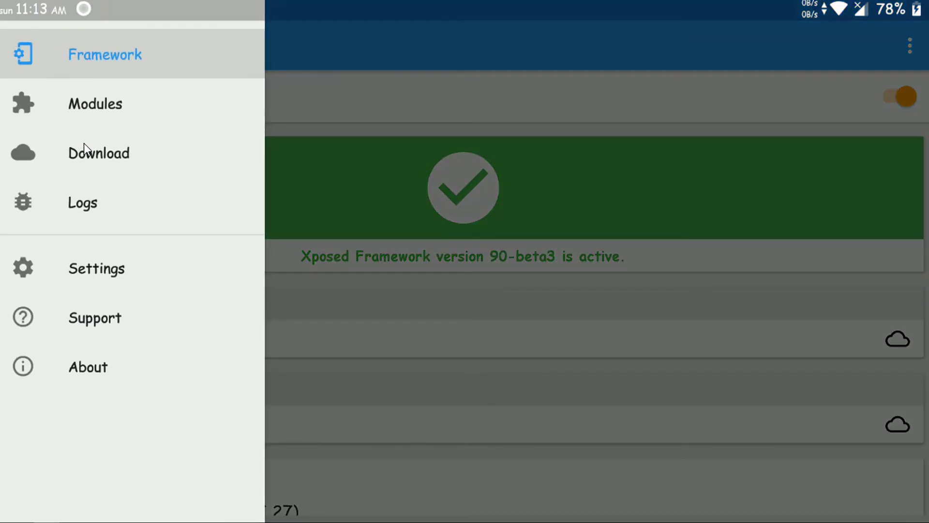
{"action": "left_click", "coordinate": [84, 144]}
{"action": "scroll", "coordinate": [215, 171], "scroll_direction": "down", "scroll_amount": 3}
{"action": "scroll", "coordinate": [214, 171], "scroll_direction": "down", "scroll_amount": 5}
{"action": "scroll", "coordinate": [210, 189], "scroll_direction": "down", "scroll_amount": 3}
{"action": "scroll", "coordinate": [214, 240], "scroll_direction": "down", "scroll_amount": 2}
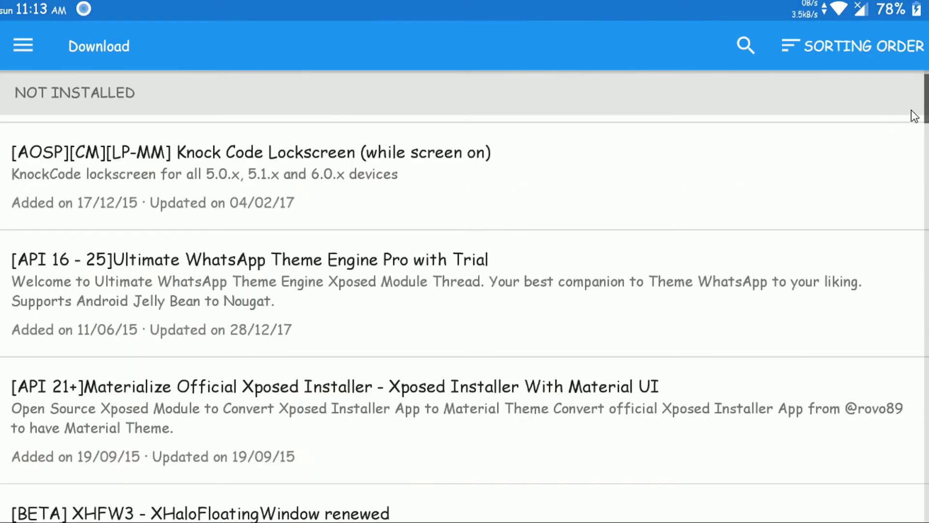
{"action": "mouse_move", "coordinate": [926, 117]}
{"action": "left_mouse_down"}
{"action": "mouse_move", "coordinate": [927, 192]}
{"action": "mouse_move", "coordinate": [820, 44]}
{"action": "left_mouse_up"}
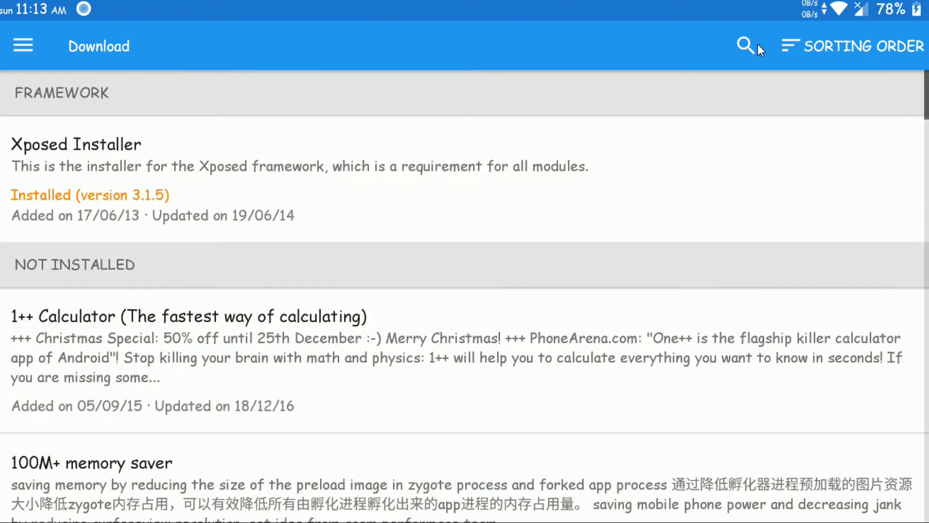
{"action": "left_click", "coordinate": [758, 44]}
{"action": "type", "text": "xstana"}
{"action": "key", "text": "Return"}
{"action": "left_click", "coordinate": [430, 138]}
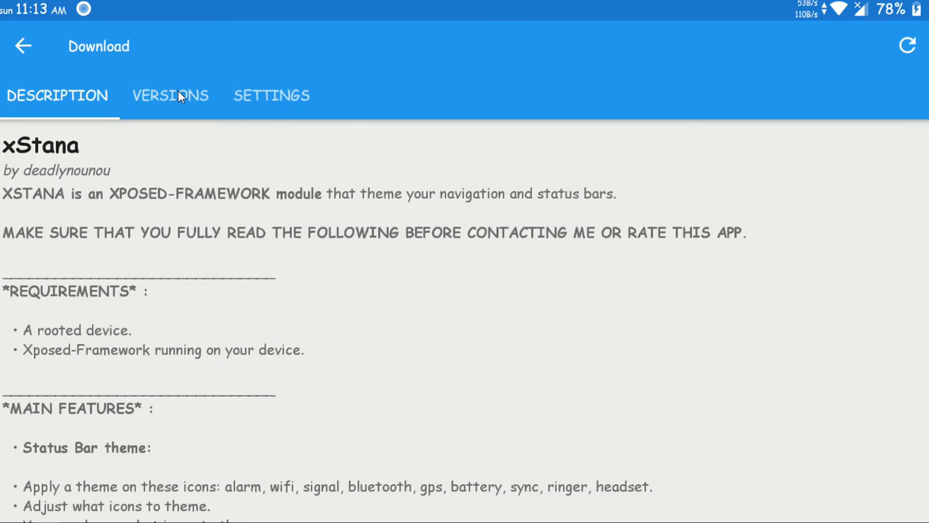
Download xStana 2.4.7 from the Versions tab and confirm its Android install.
{"action": "left_click", "coordinate": [178, 97]}
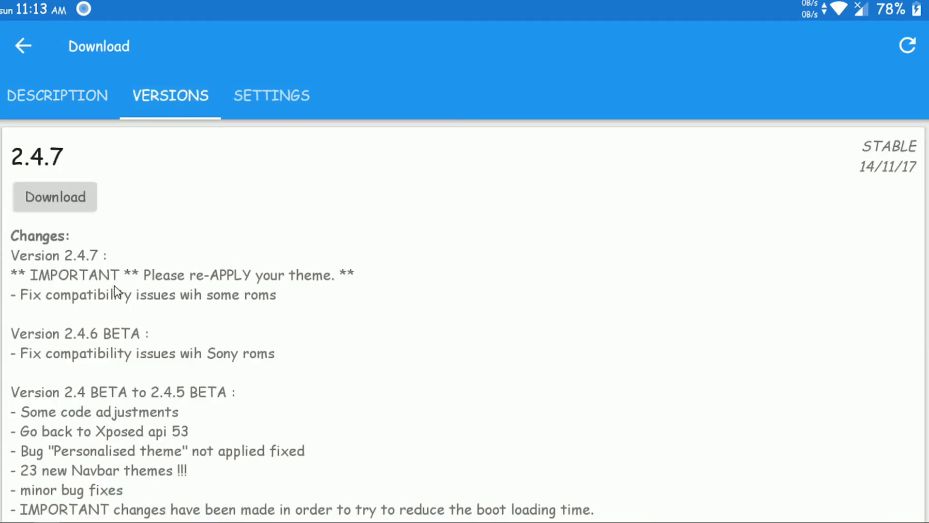
{"action": "scroll", "coordinate": [116, 305], "scroll_direction": "down", "scroll_amount": 1}
{"action": "left_click", "coordinate": [51, 167]}
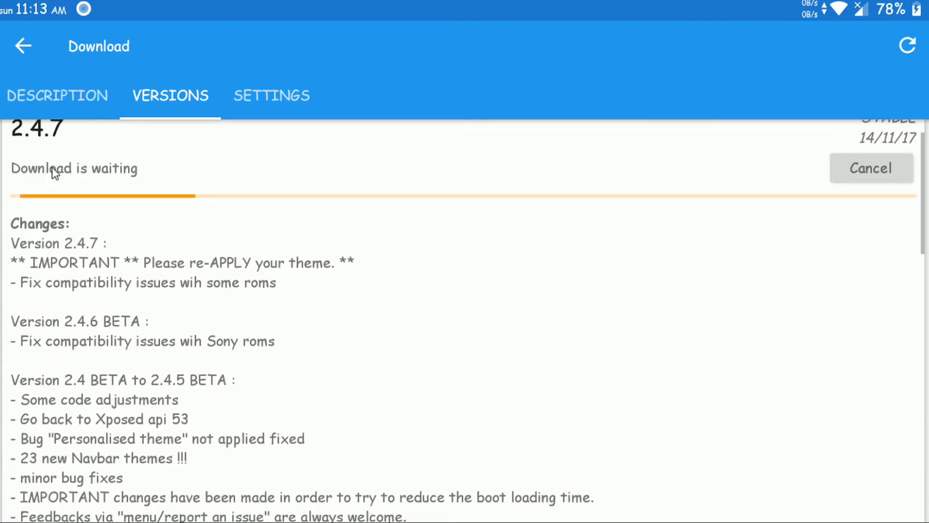
{"action": "scroll", "coordinate": [126, 303], "scroll_direction": "up", "scroll_amount": 1}
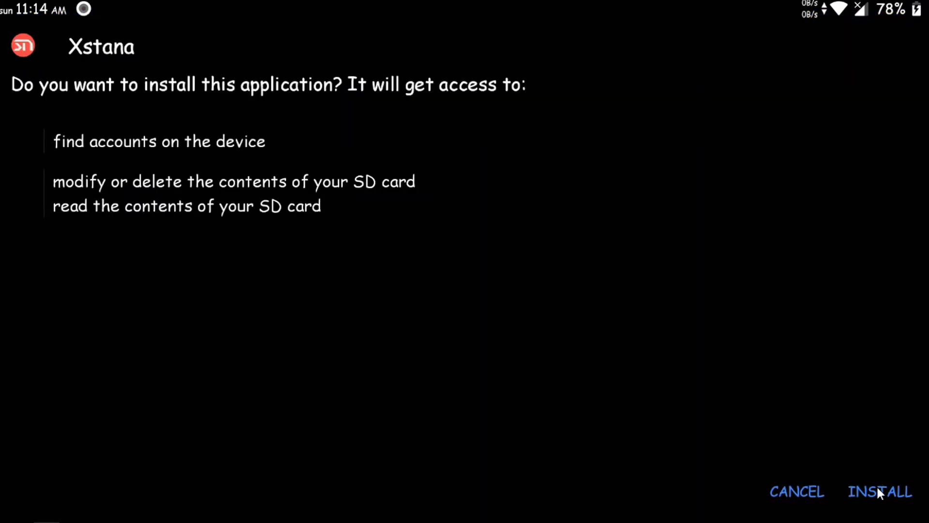
{"action": "left_click", "coordinate": [880, 493]}
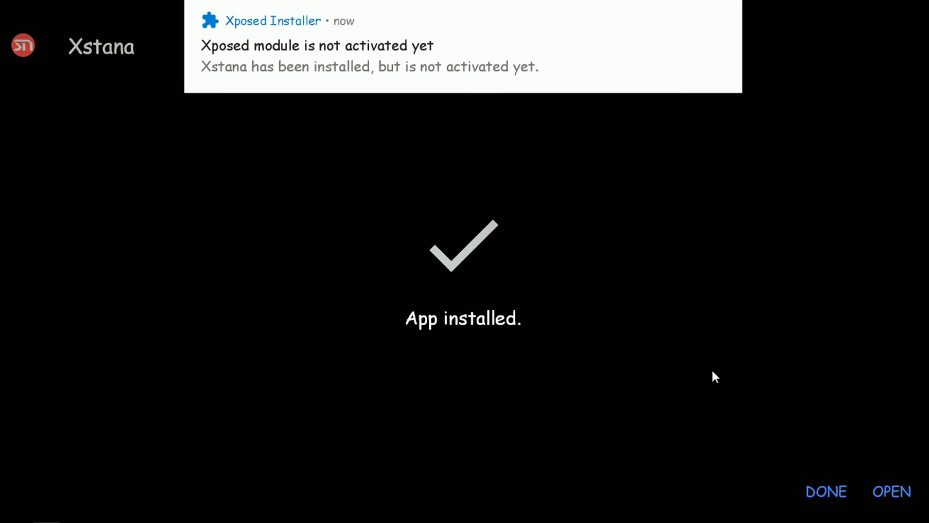
Finish the install, go to Modules and tick Xstana to enable it.
{"action": "left_click", "coordinate": [821, 491]}
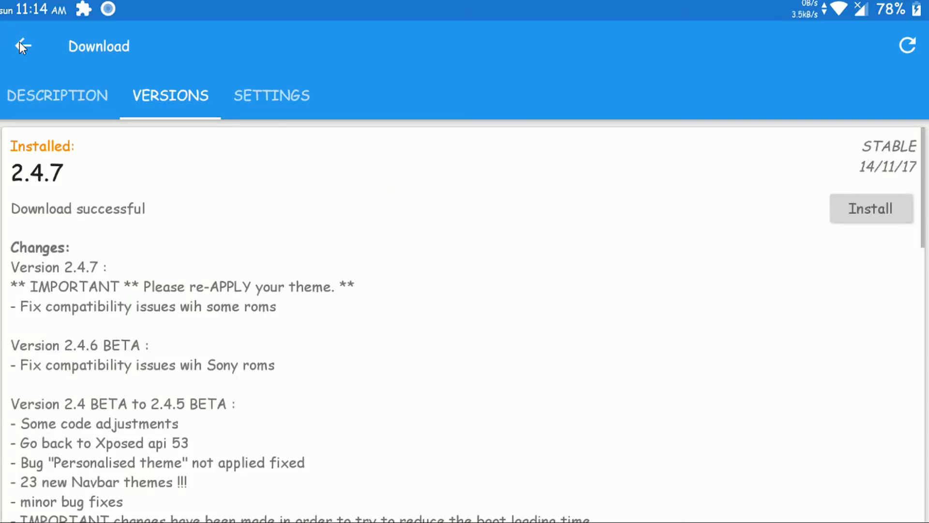
{"action": "left_click", "coordinate": [22, 45]}
{"action": "left_click", "coordinate": [22, 44]}
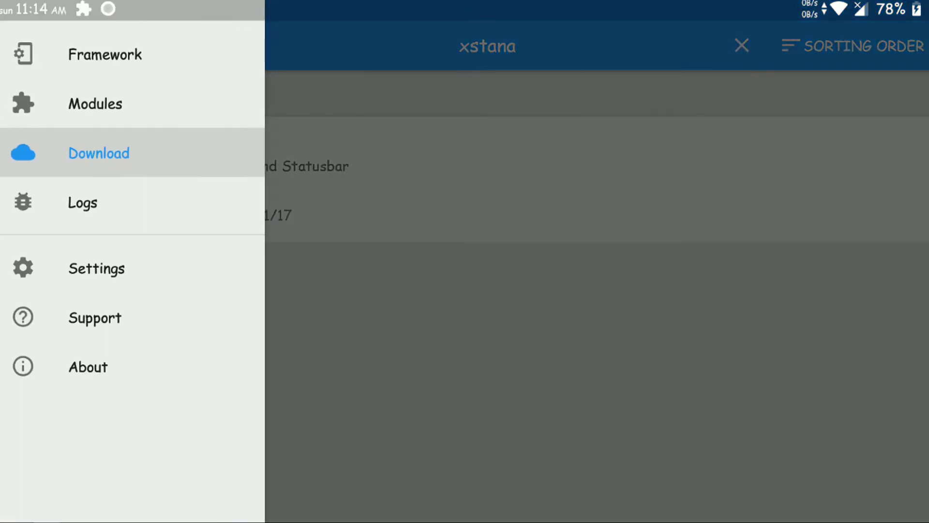
{"action": "left_click", "coordinate": [61, 106]}
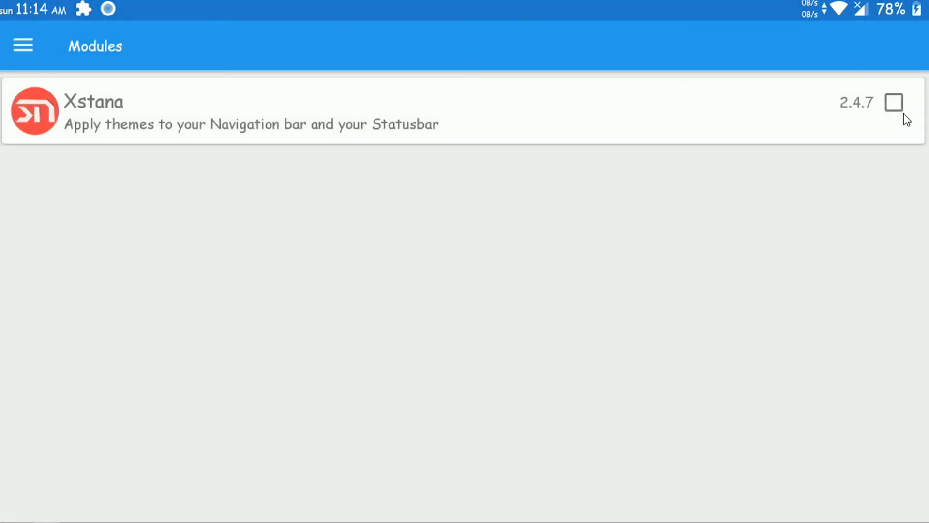
{"action": "left_click", "coordinate": [893, 103]}
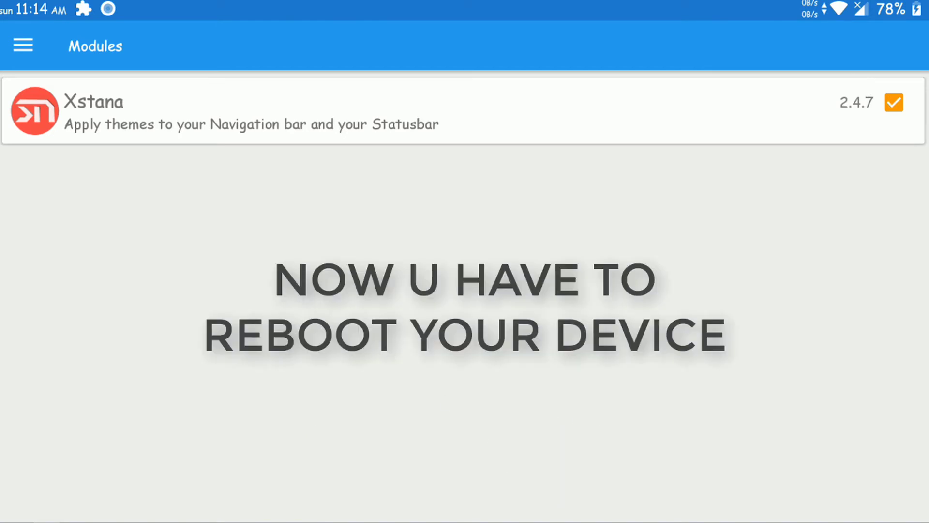
Return to Framework and confirm a Soft reboot from the overflow menu.
{"action": "left_click", "coordinate": [18, 41]}
{"action": "left_click", "coordinate": [63, 73]}
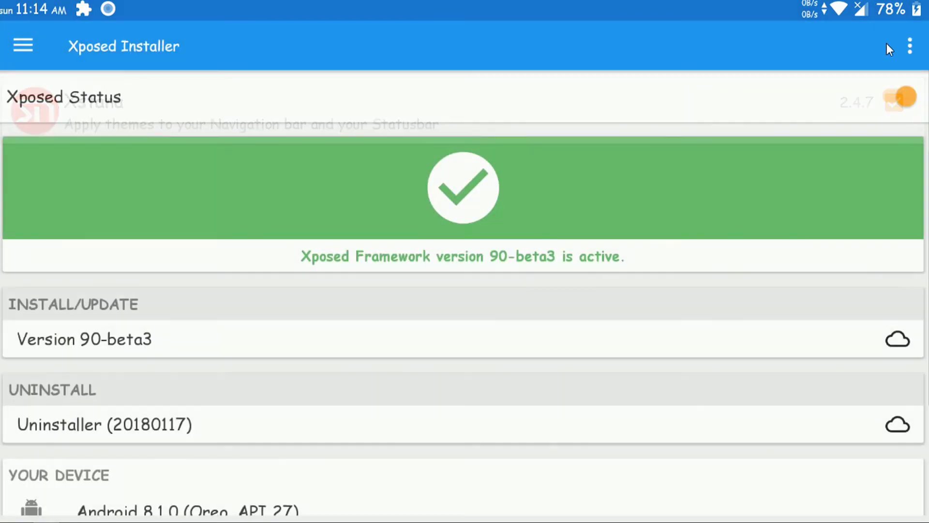
{"action": "left_click", "coordinate": [911, 42]}
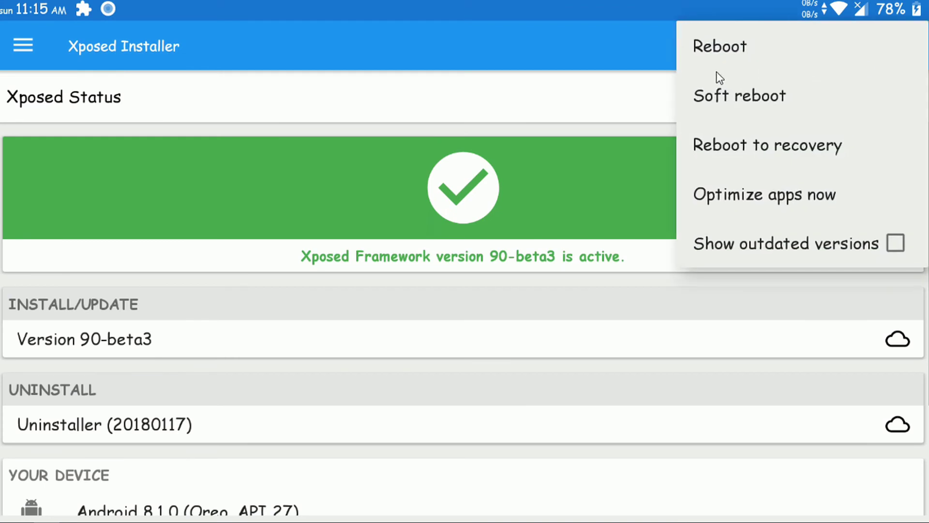
{"action": "left_click", "coordinate": [757, 97]}
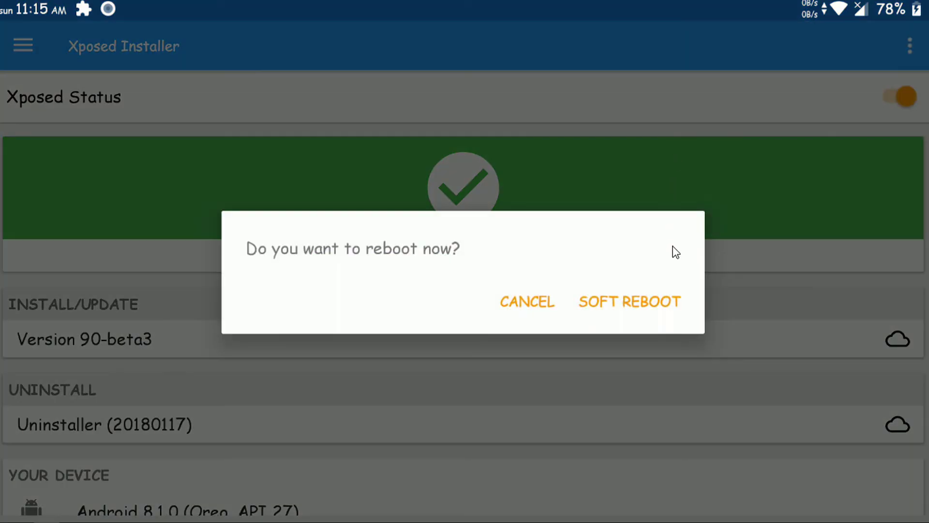
{"action": "left_click", "coordinate": [622, 304]}
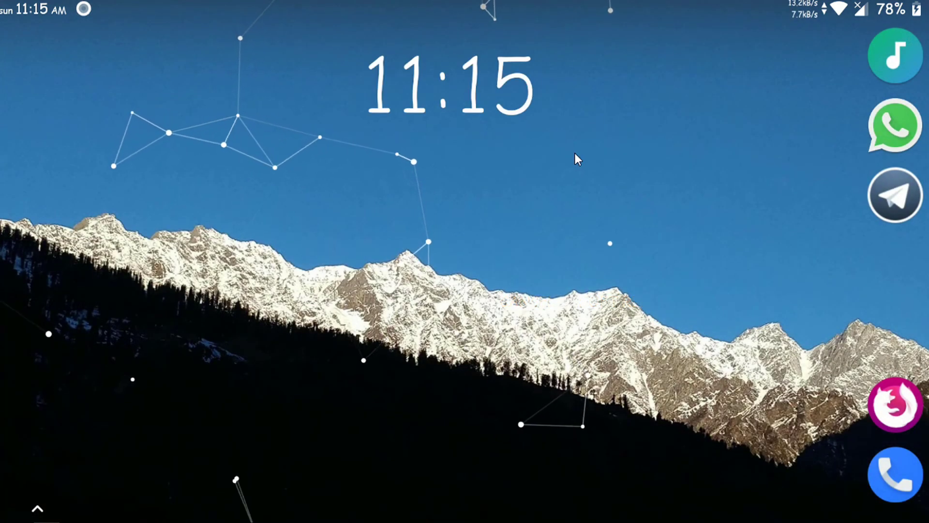
Reopen Xposed Installer from the bottom of the app drawer after the reboot.
{"action": "left_click_drag", "start_coordinate": [571, 396], "coordinate": [608, 117]}
{"action": "left_click_drag", "start_coordinate": [900, 84], "coordinate": [882, 464]}
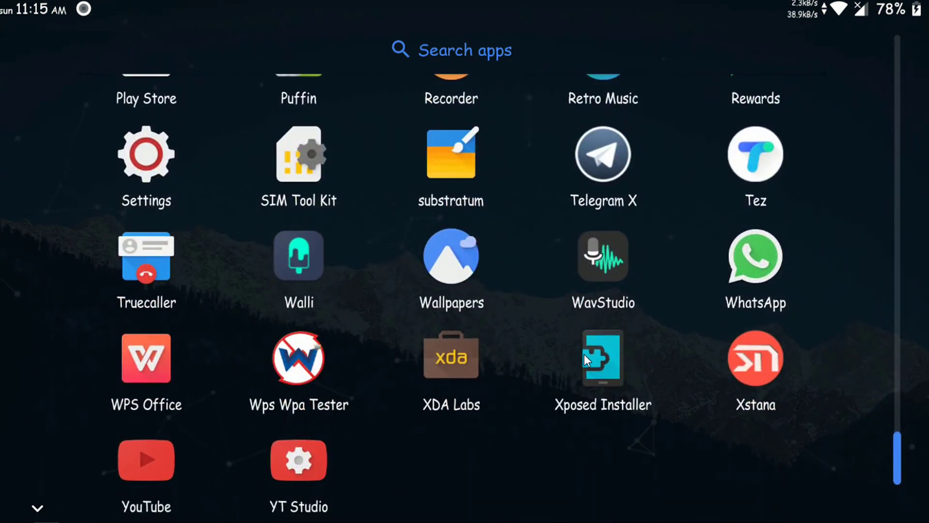
{"action": "left_click", "coordinate": [585, 353]}
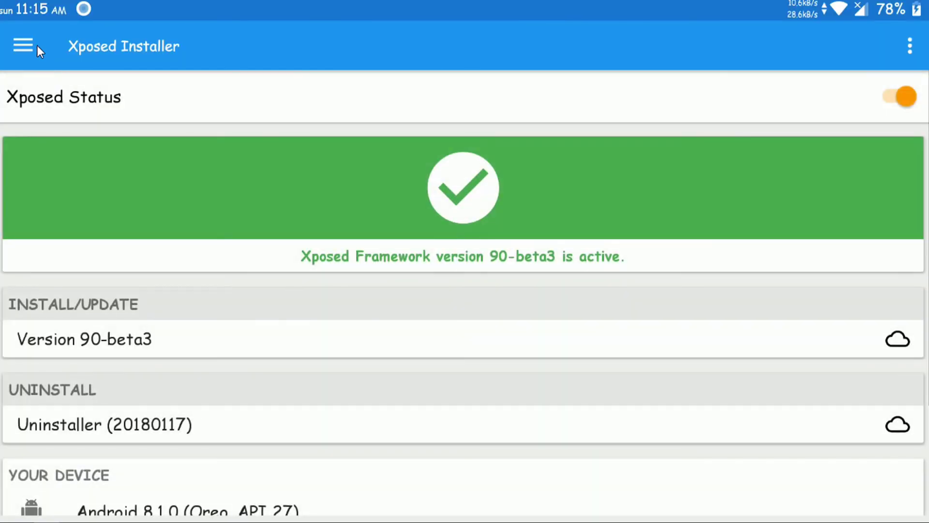
Check the Modules list shows Xstana still ticked, then return home.
{"action": "left_click", "coordinate": [37, 45]}
{"action": "left_click", "coordinate": [61, 103]}
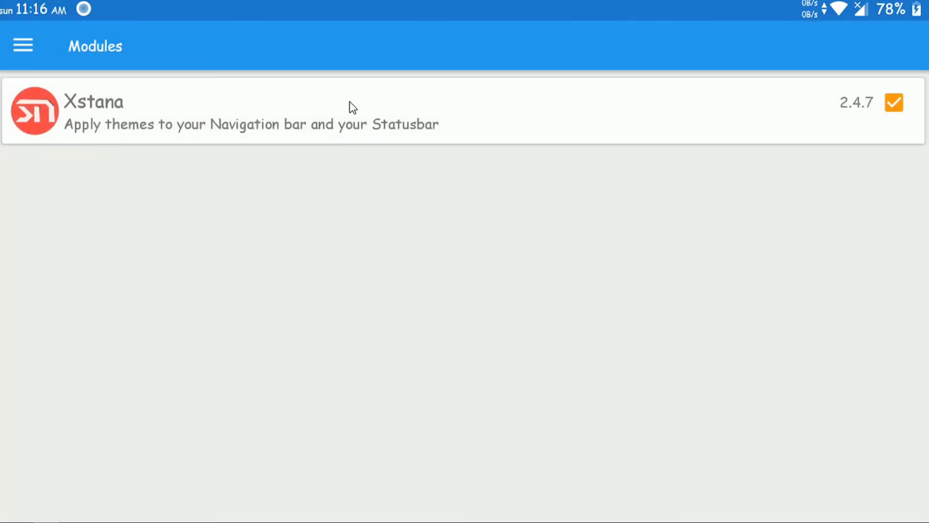
{"action": "key", "text": "Home"}
Launch Xstana 2.4.7 from the app list and dismiss its About screen.
{"action": "left_click_drag", "start_coordinate": [499, 415], "coordinate": [553, 223]}
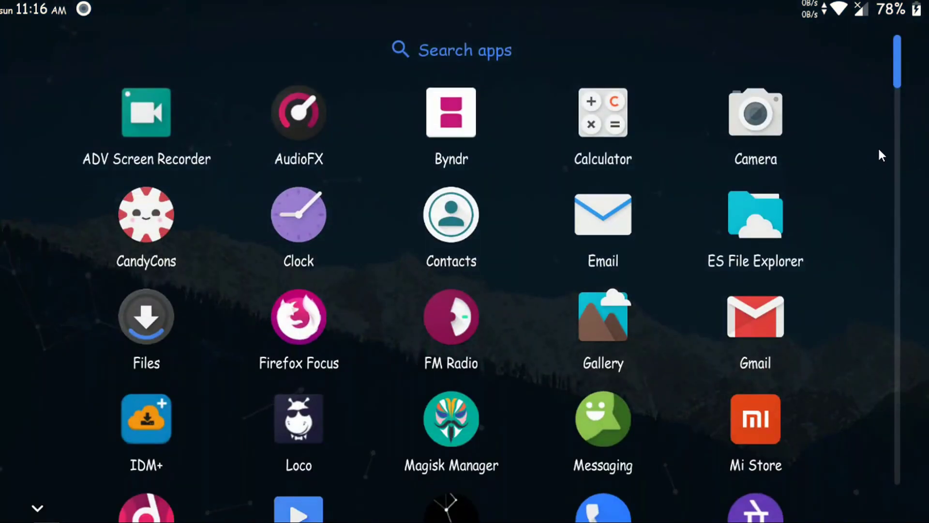
{"action": "left_click_drag", "start_coordinate": [899, 62], "coordinate": [892, 450]}
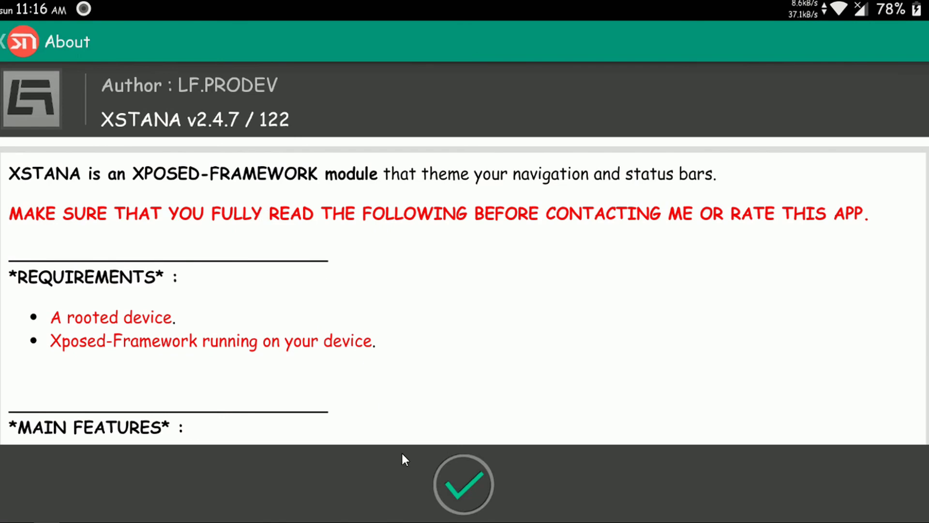
{"action": "left_click", "coordinate": [451, 491]}
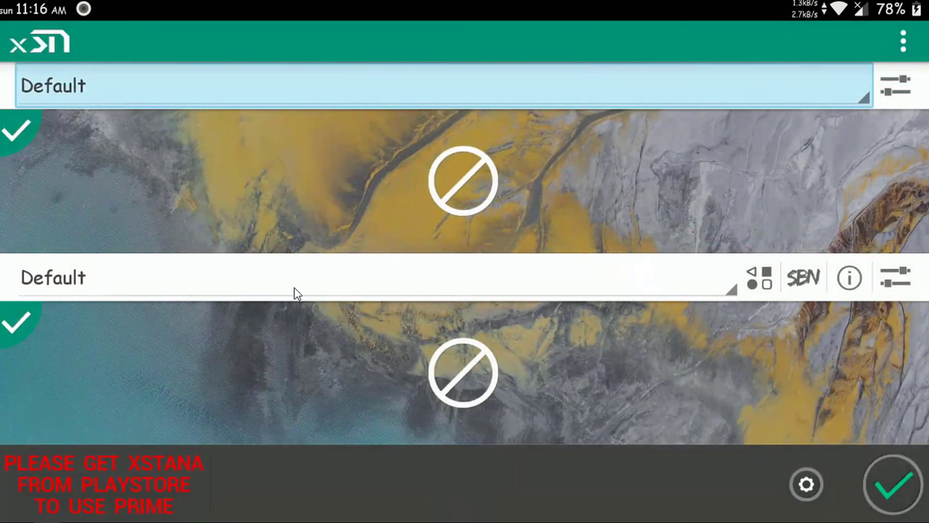
Browse the Default theme styles, confirm through to adjustments (stock ROM, five signal bars), then return home.
{"action": "left_click", "coordinate": [359, 90]}
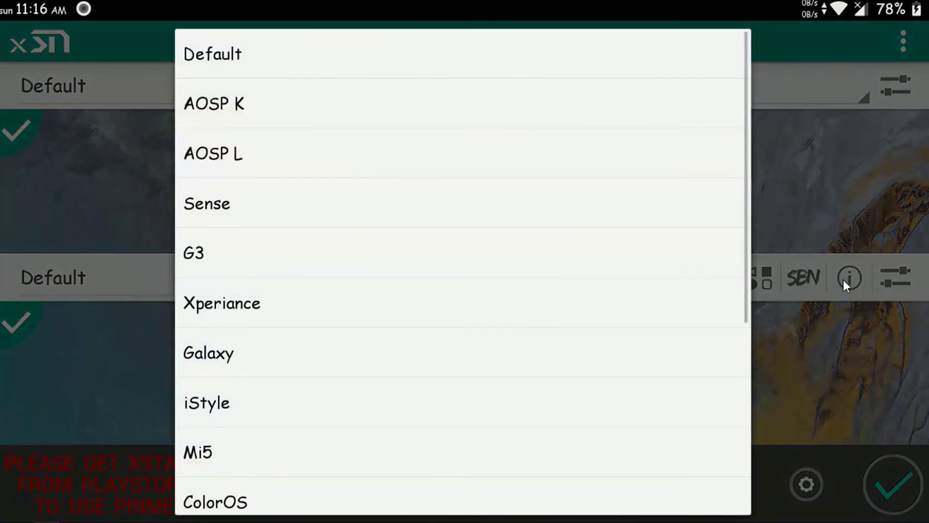
{"action": "left_click", "coordinate": [877, 247]}
{"action": "left_click", "coordinate": [902, 459]}
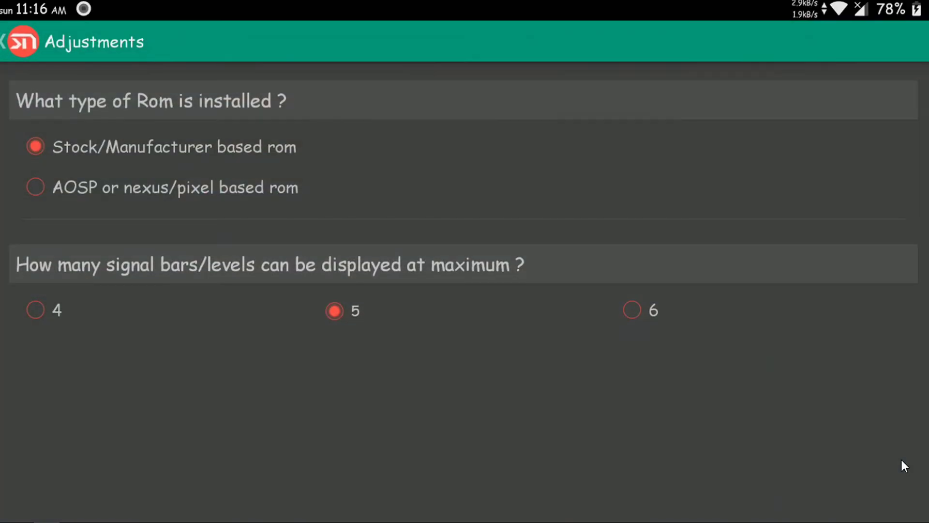
{"action": "right_click", "coordinate": [904, 466]}
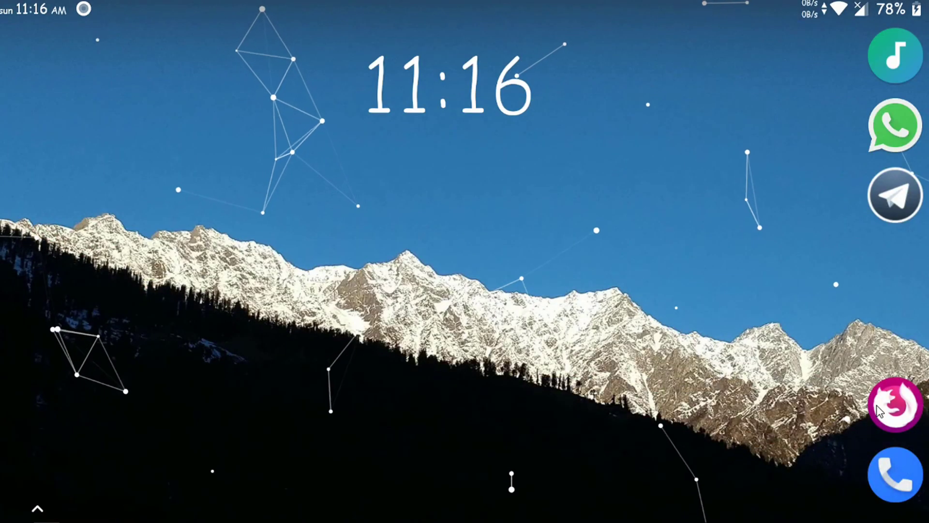